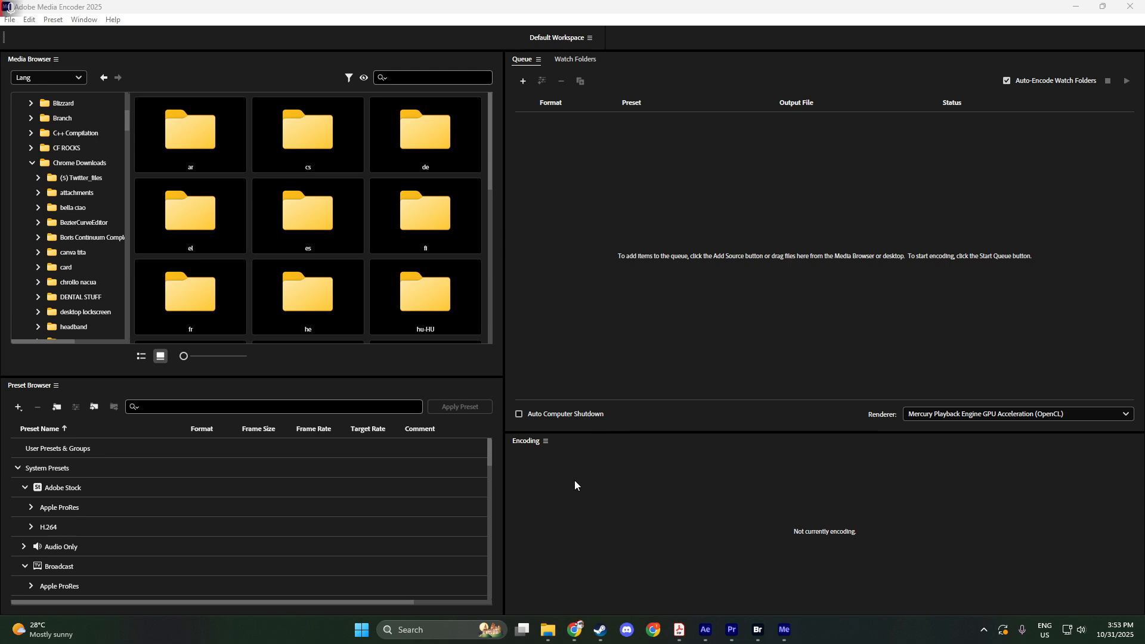
Add the video 13880528_3840_2160_25fps from the sample document folder to the encoding queue.
left_click(548, 630)
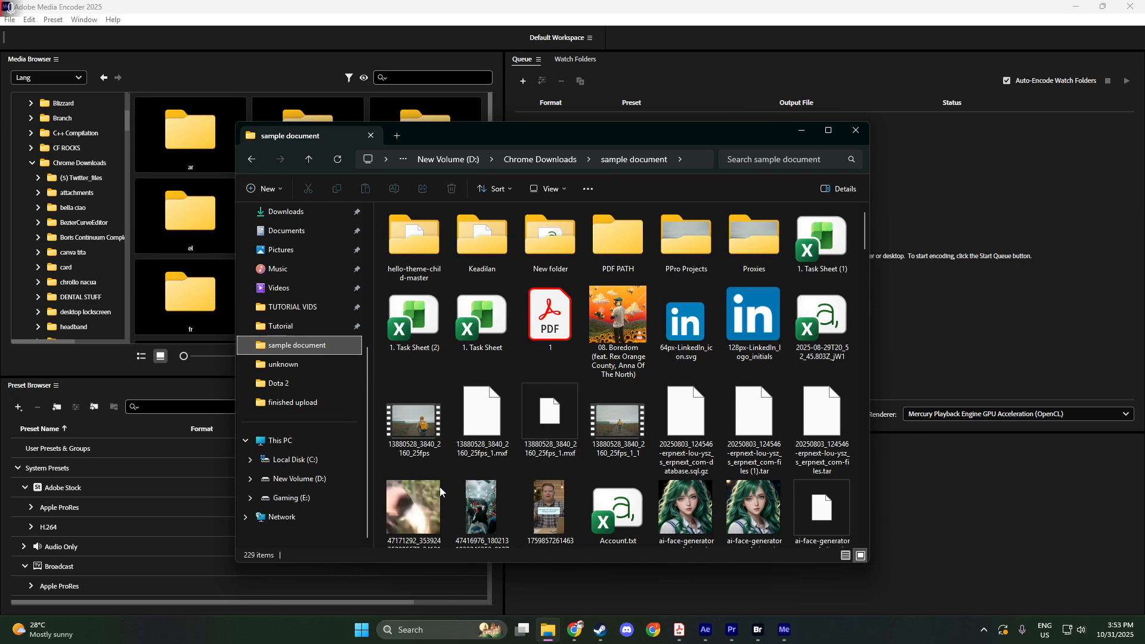
left_click(409, 418)
left_click(465, 423)
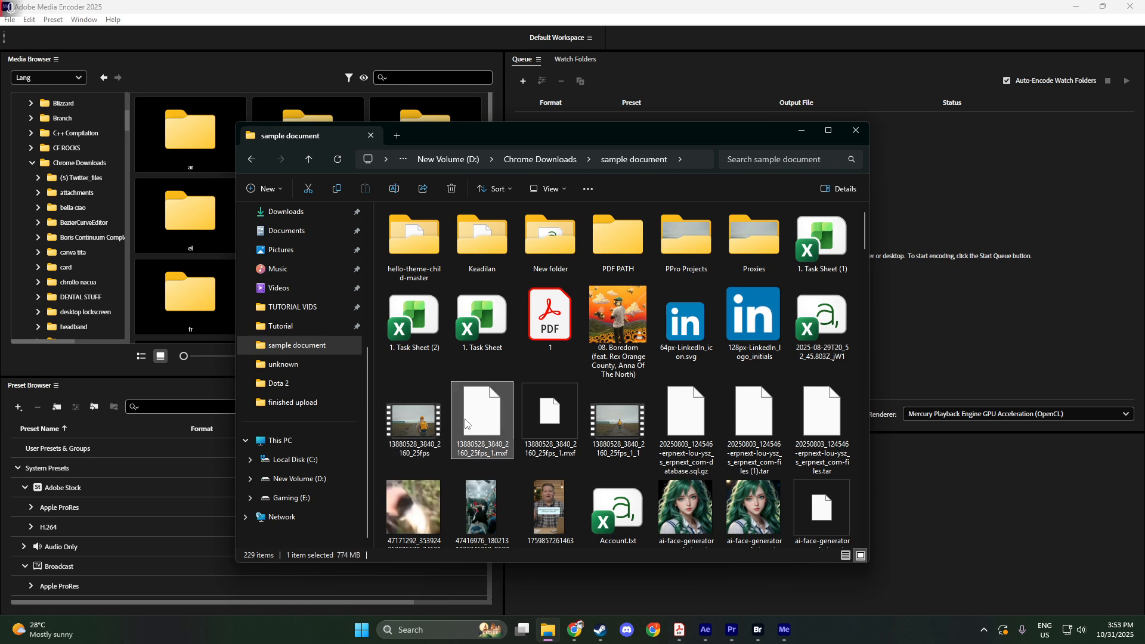
left_click(413, 419)
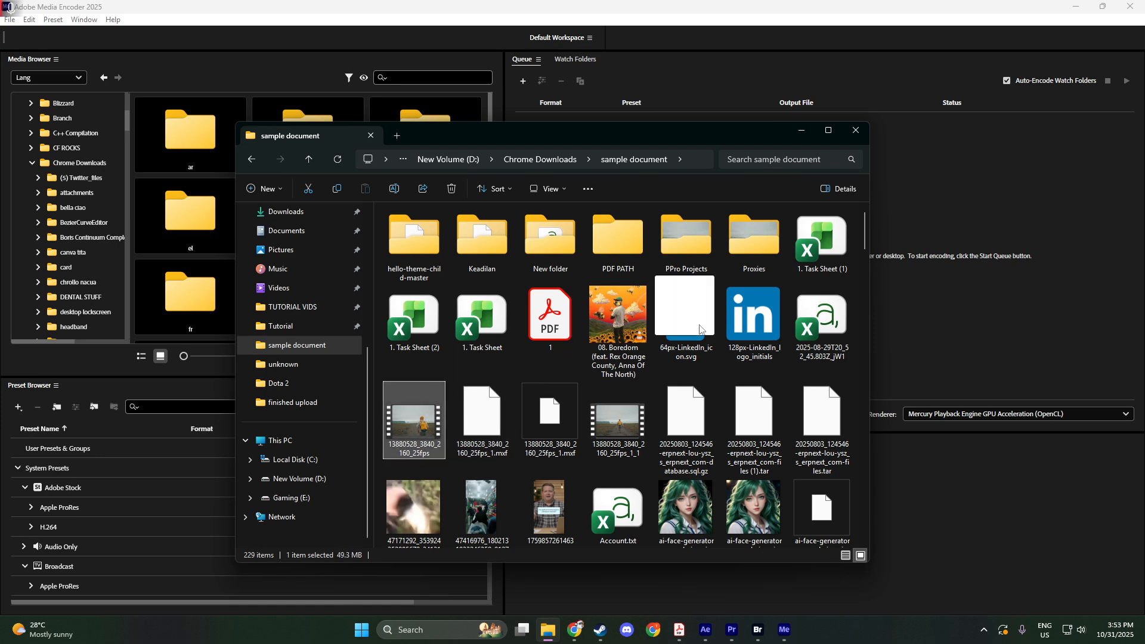
left_click_drag(700, 330, 950, 214)
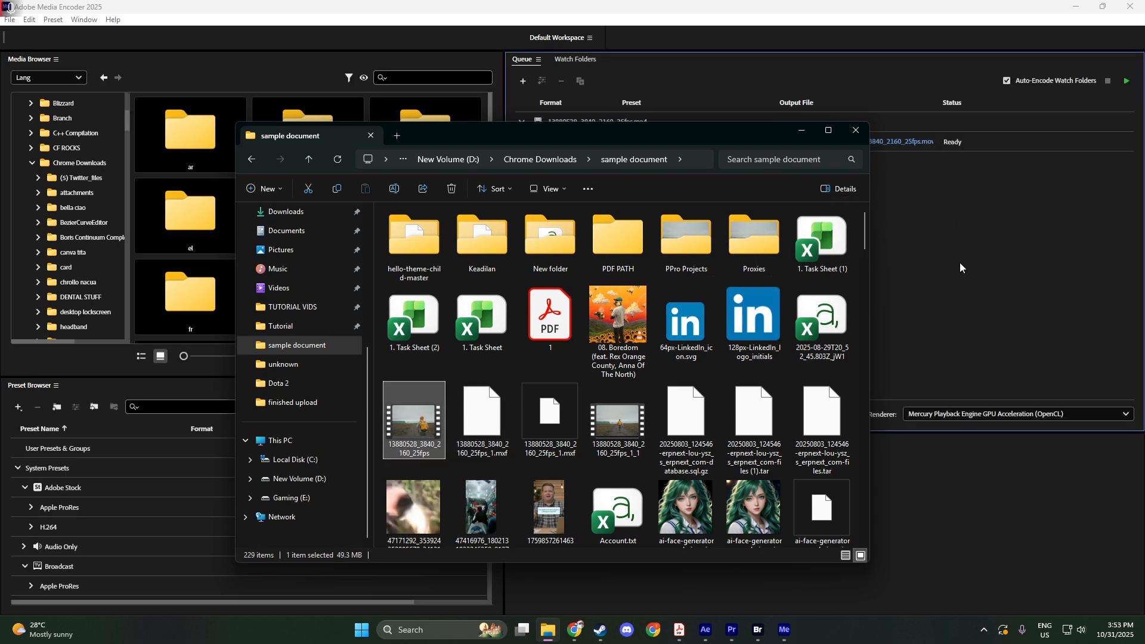
left_click(959, 267)
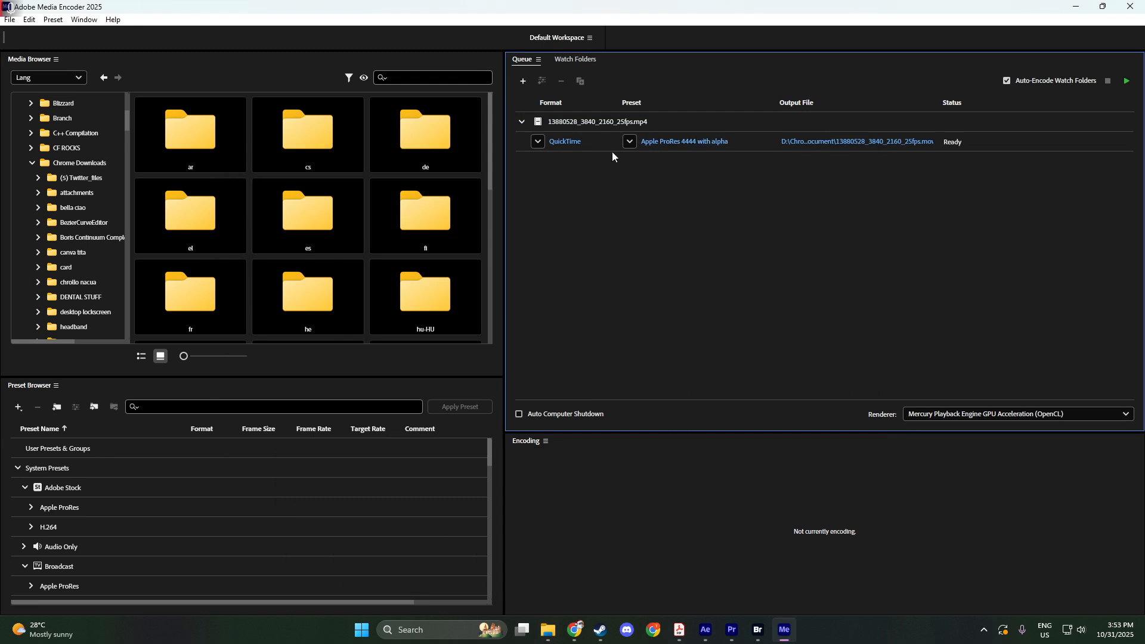
Set the queued clip's output format to H.264, keeping the Match Source - High bitrate preset.
left_click(538, 141)
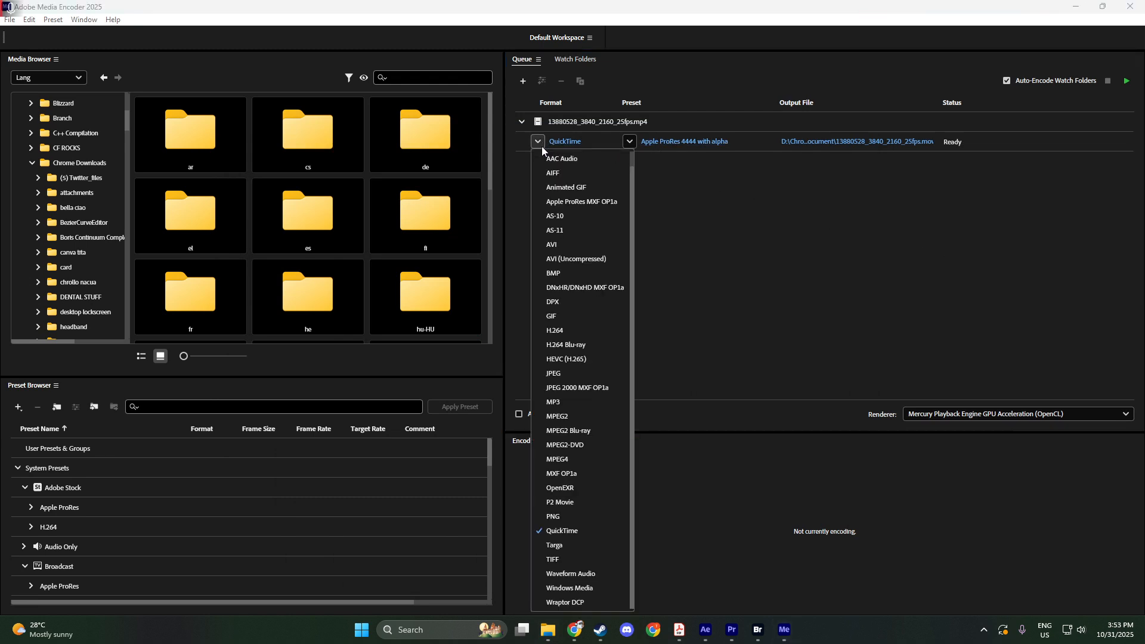
scroll(567, 415, "up", 1)
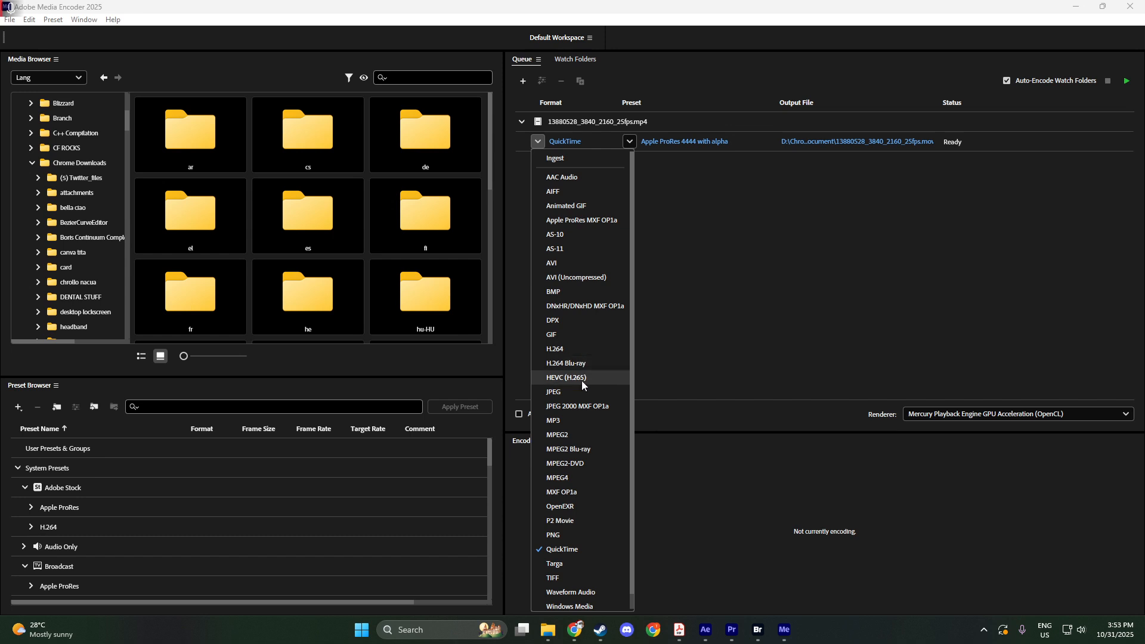
left_click(581, 348)
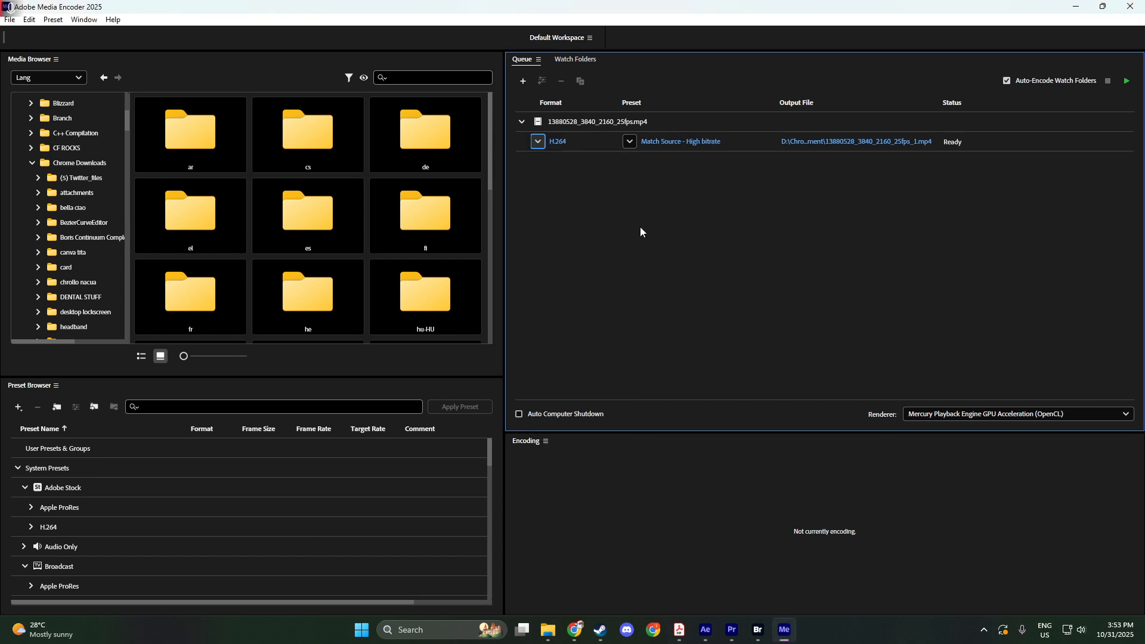
left_click(629, 142)
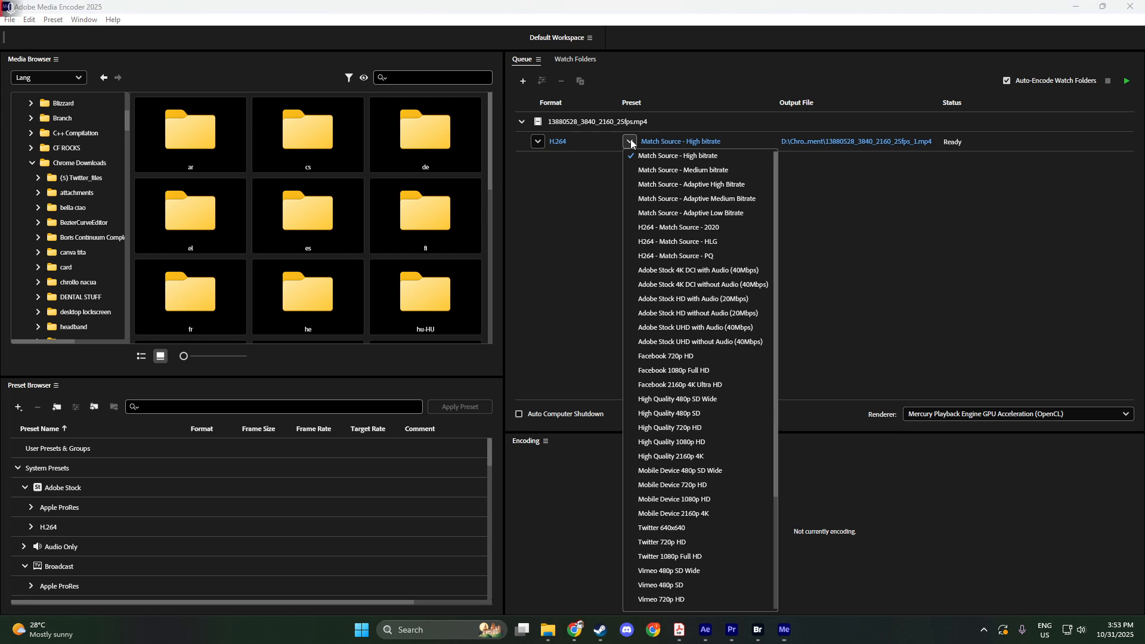
left_click(671, 142)
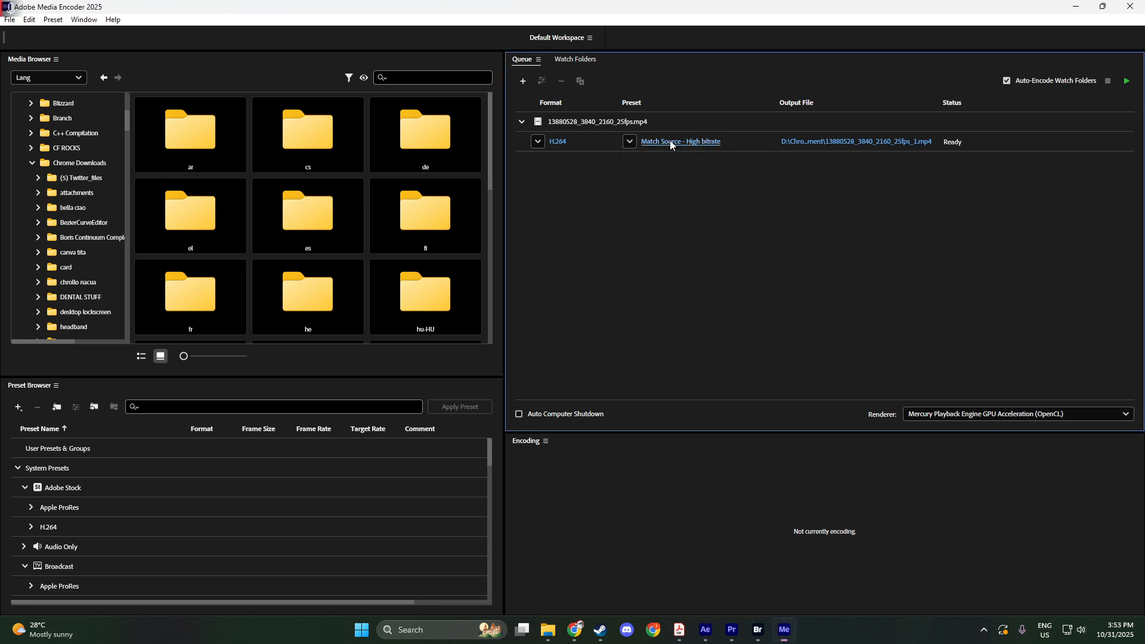
In the clip's export settings, stop matching the source frame size and set the width to 1920 with proportions linked.
left_click(670, 143)
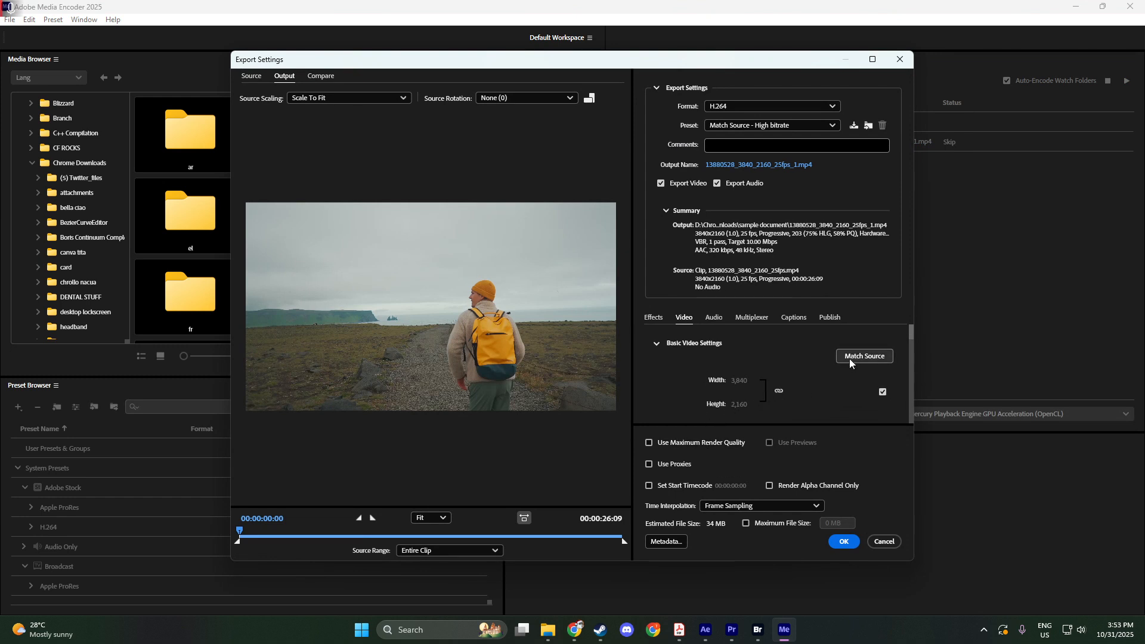
left_click(882, 392)
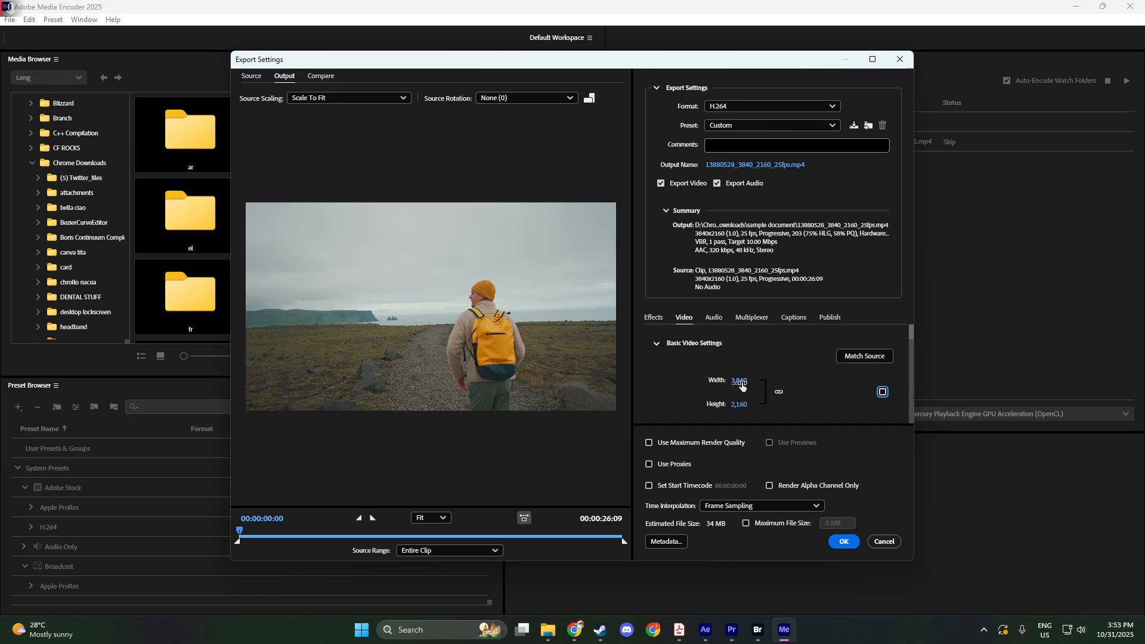
left_click(743, 381)
type("1920")
key("Return")
Set the video's bitrate encoding to VBR, 1 pass.
scroll(818, 406, "down", 2)
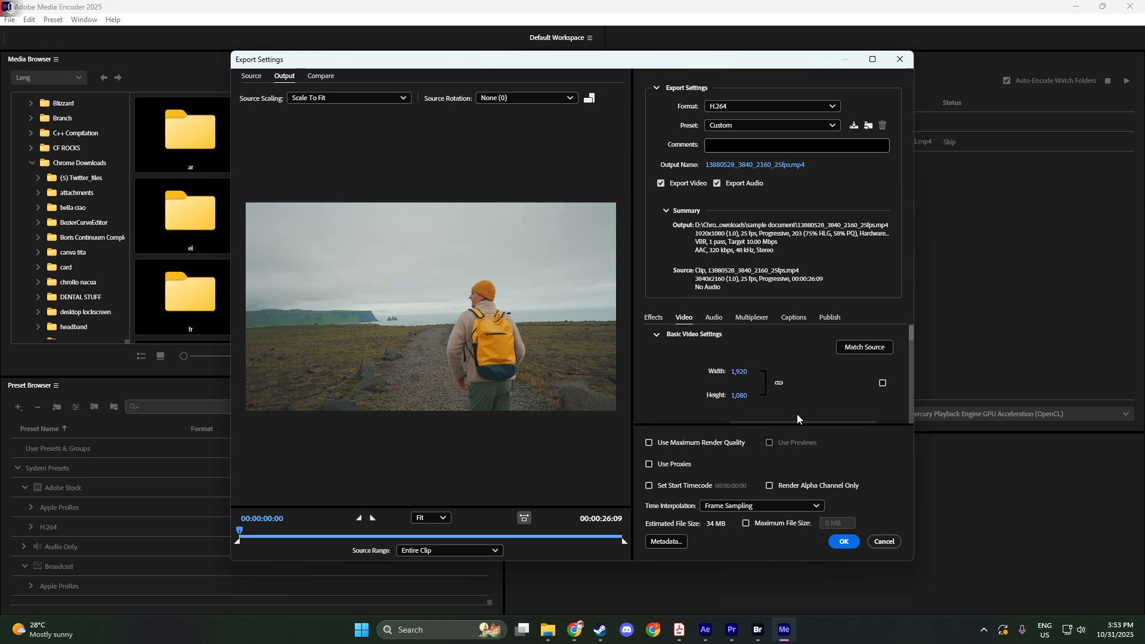
scroll(811, 416, "down", 3)
scroll(861, 409, "down", 5)
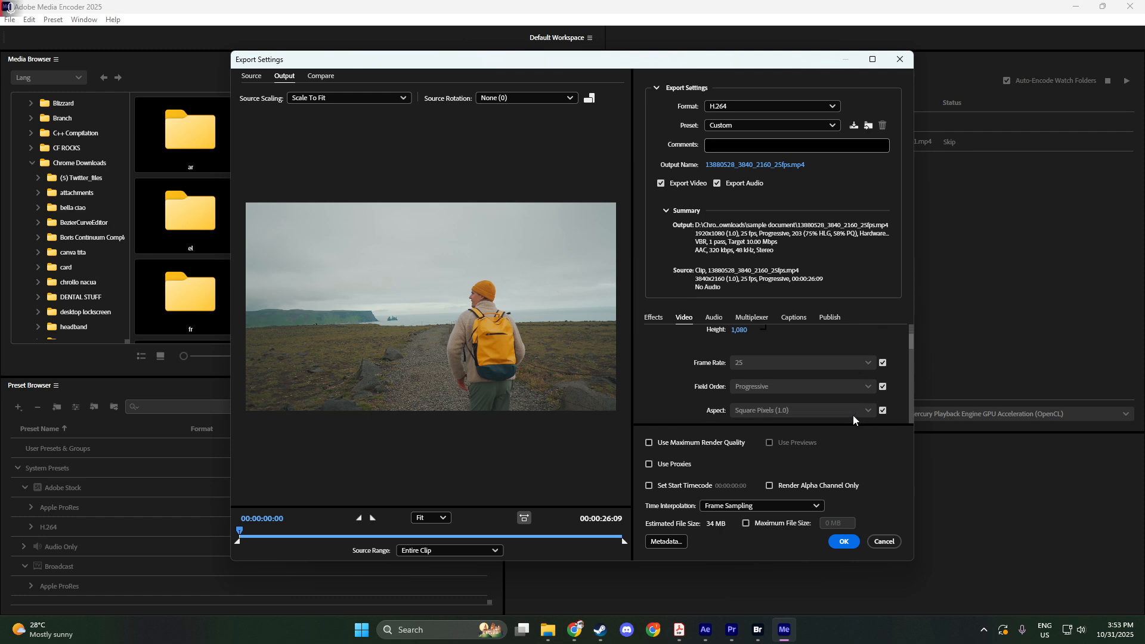
scroll(852, 415, "down", 4)
scroll(907, 389, "down", 5)
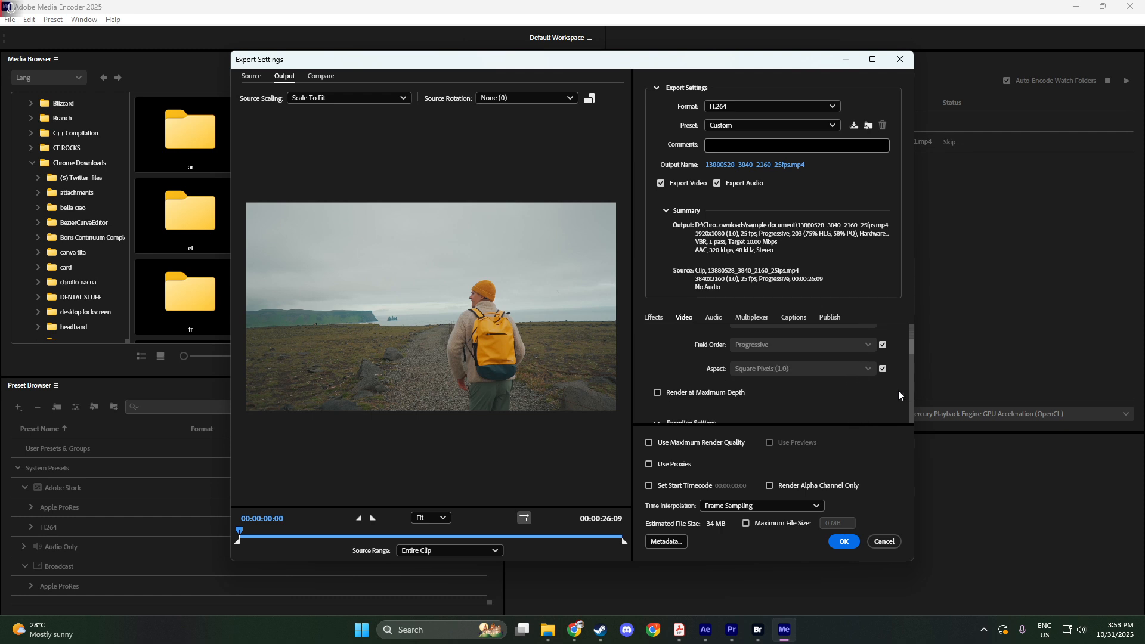
scroll(887, 400, "down", 5)
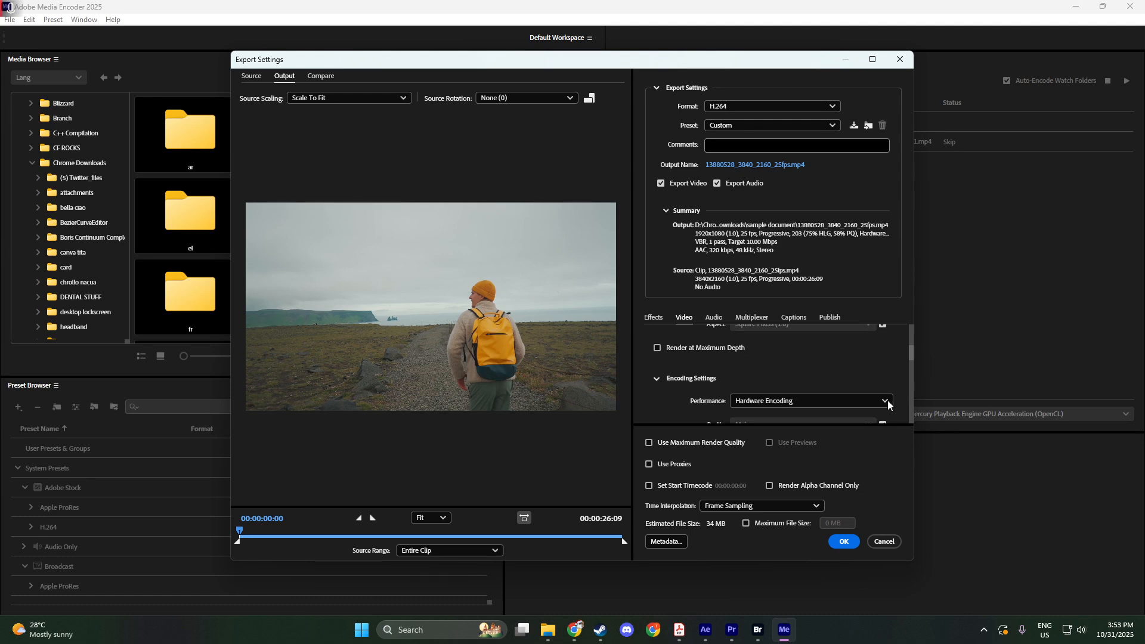
scroll(887, 405, "down", 4)
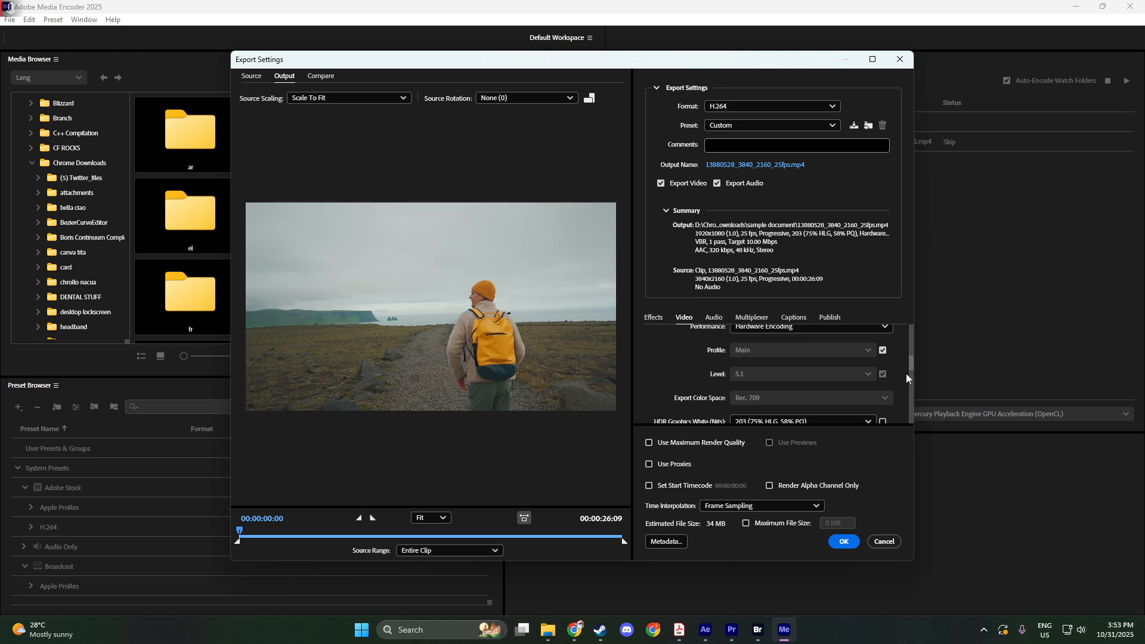
left_click_drag(909, 364, 908, 408)
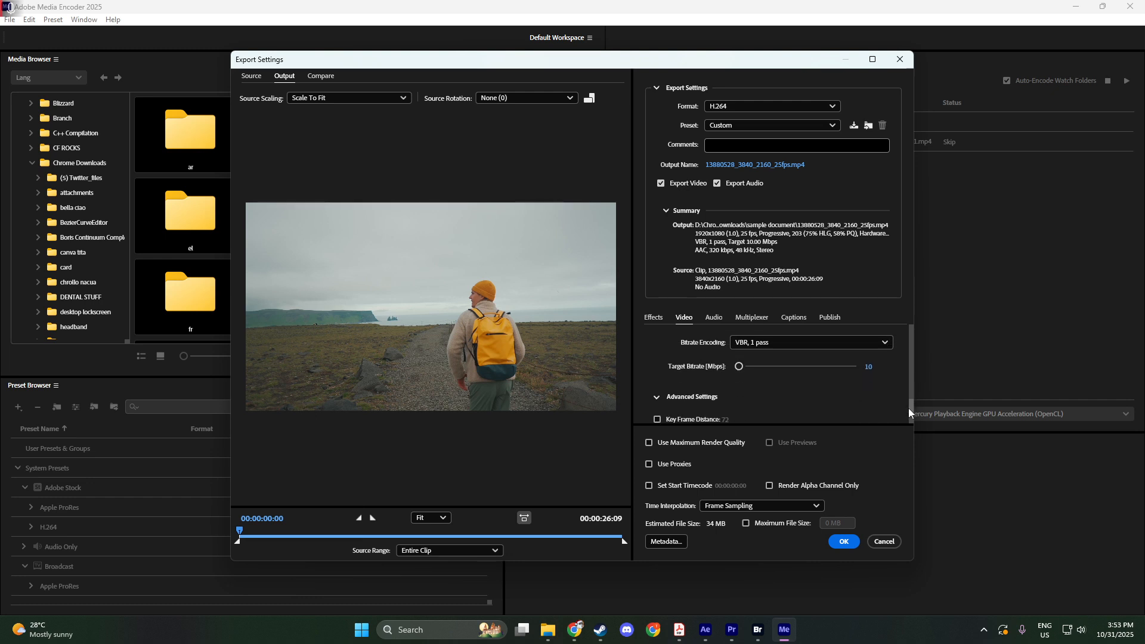
left_click(813, 348)
left_click(772, 376)
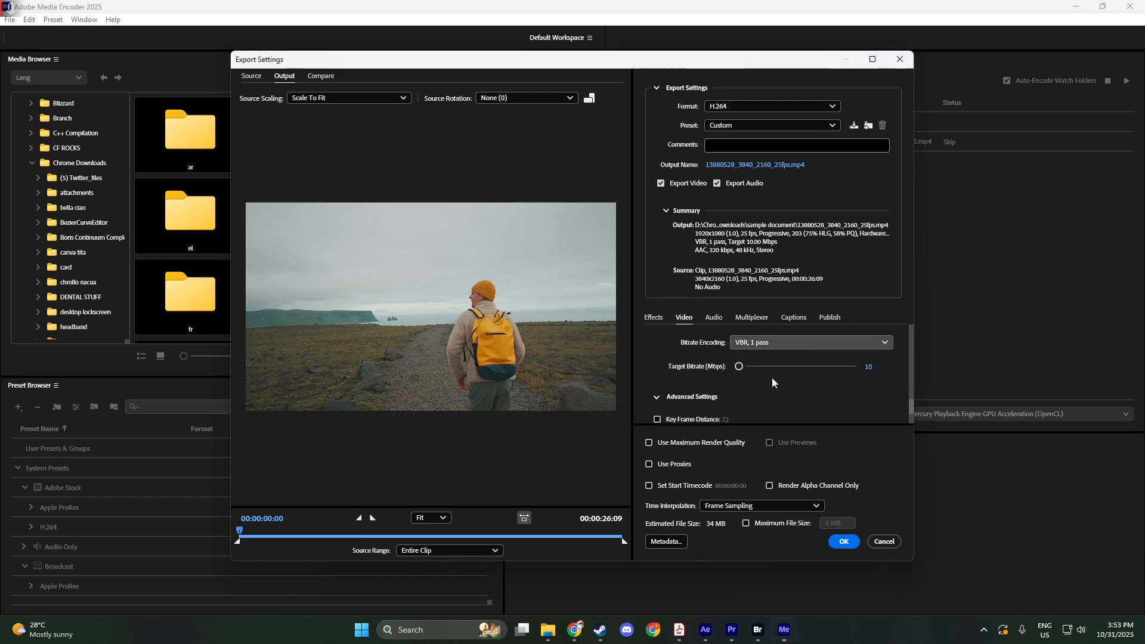
Set the video's target bitrate to 8 Mbps.
left_click(874, 365)
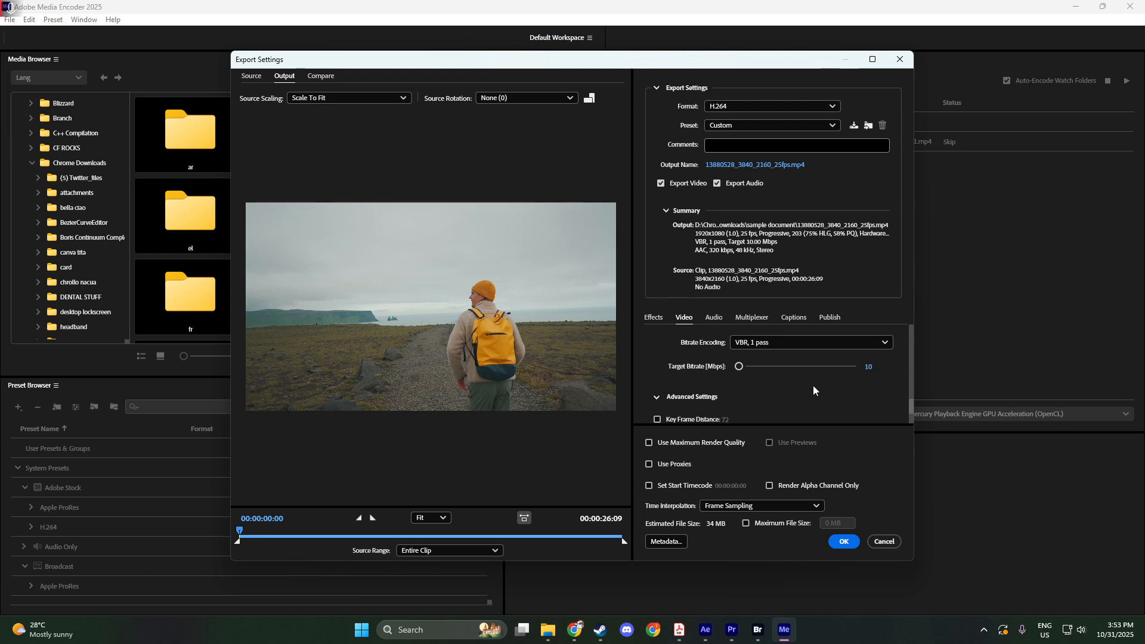
scroll(809, 387, "down", 1)
left_click(867, 364)
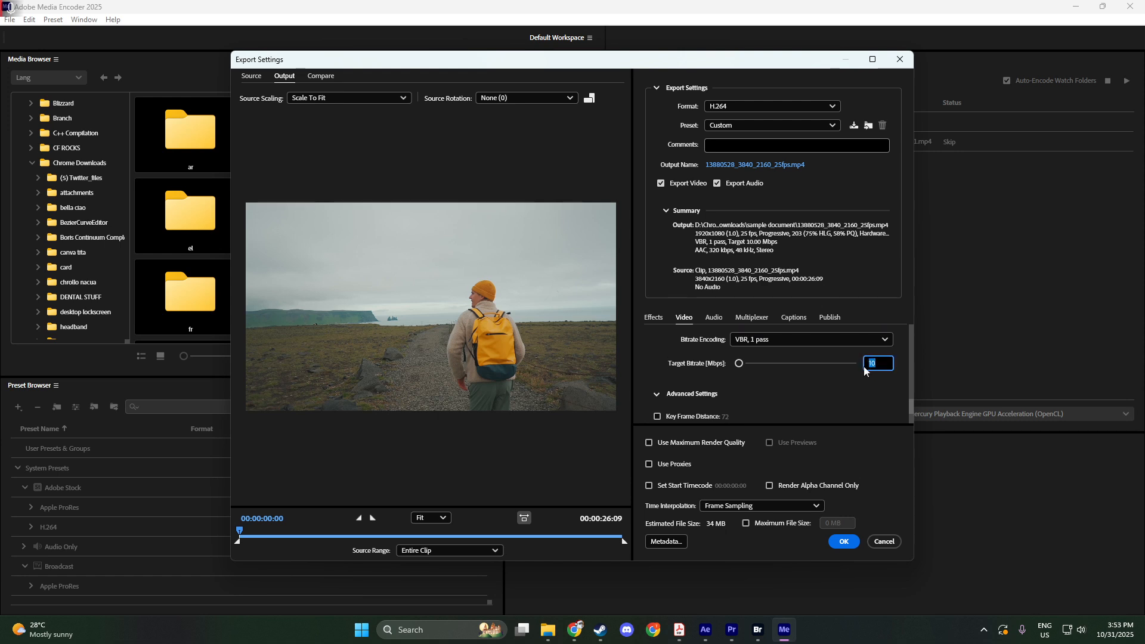
type("8")
key("Return")
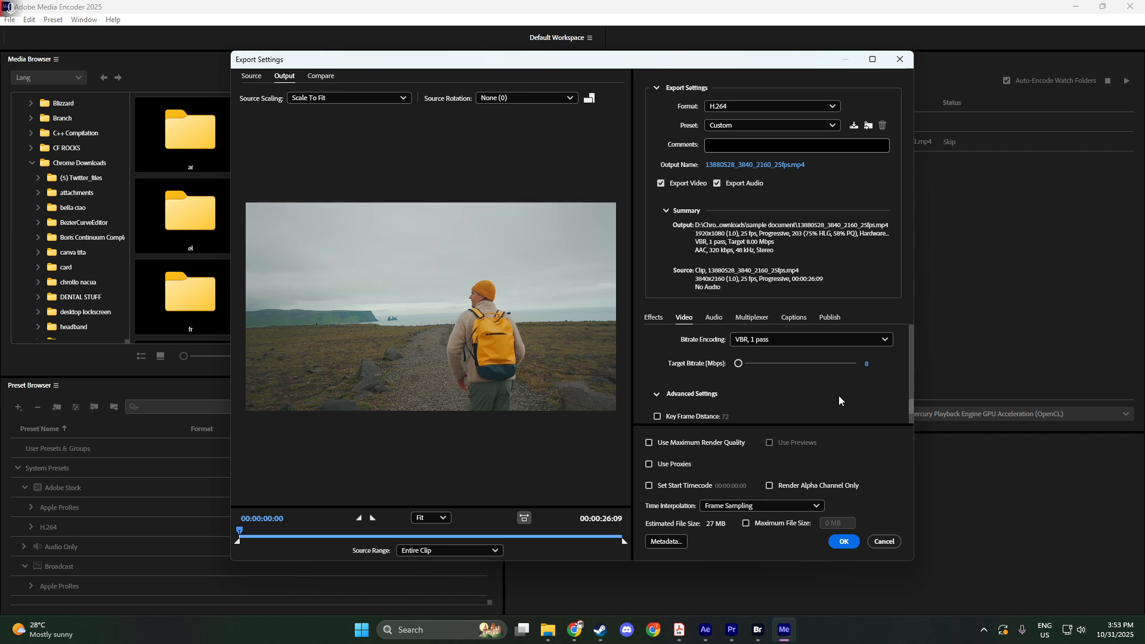
Set the audio sample rate to 16000 Hz in the export settings.
left_click(718, 320)
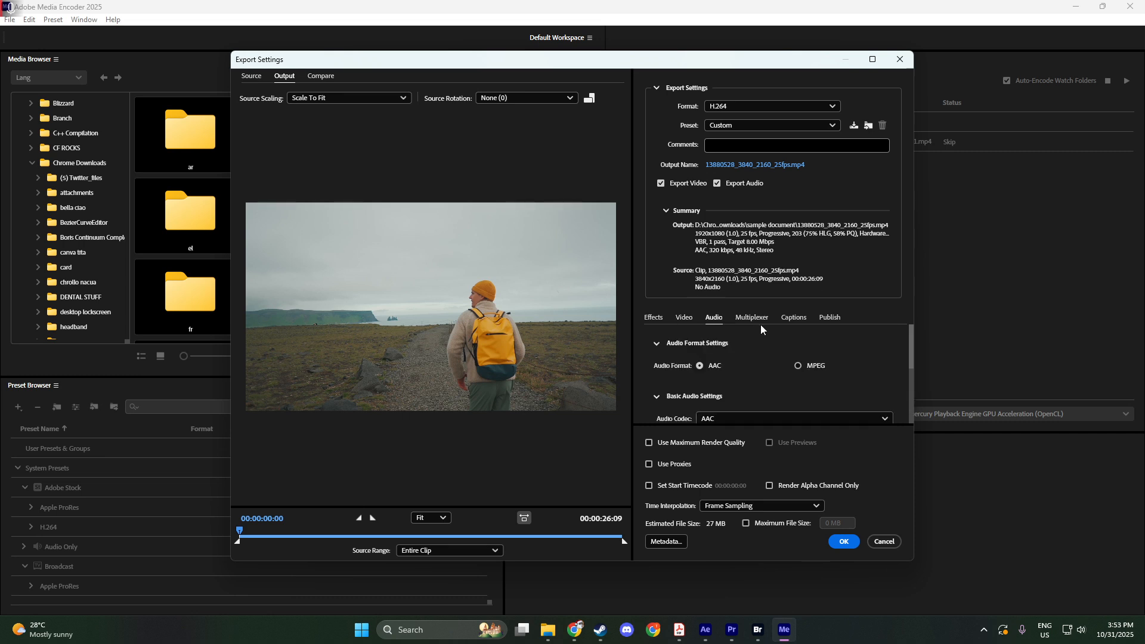
scroll(761, 326, "down", 1)
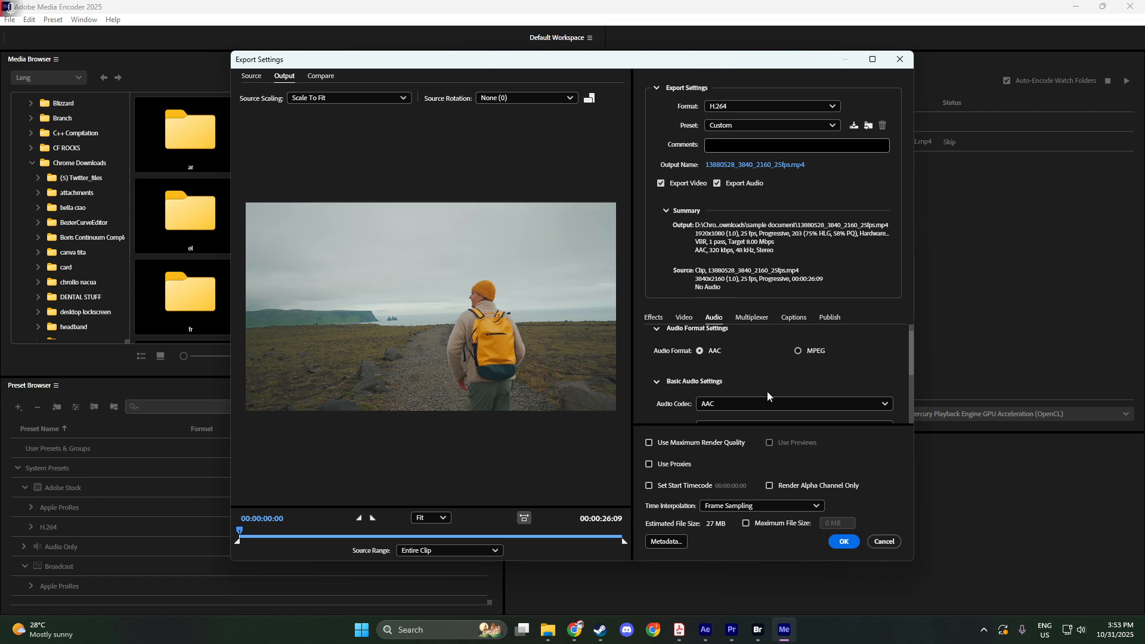
scroll(767, 391, "down", 2)
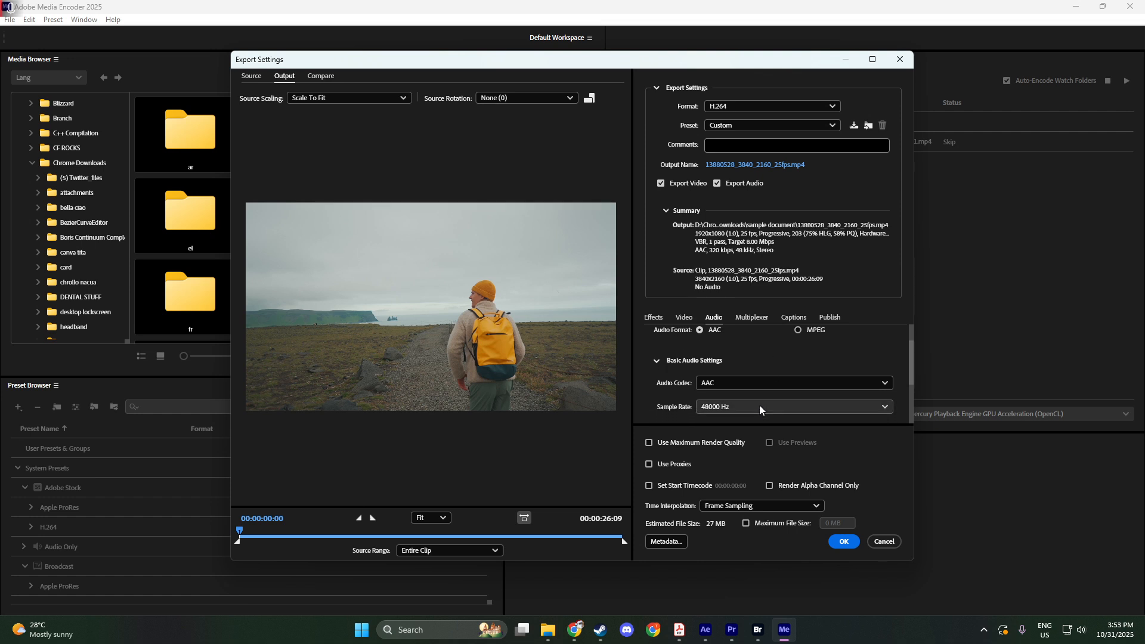
left_click(750, 410)
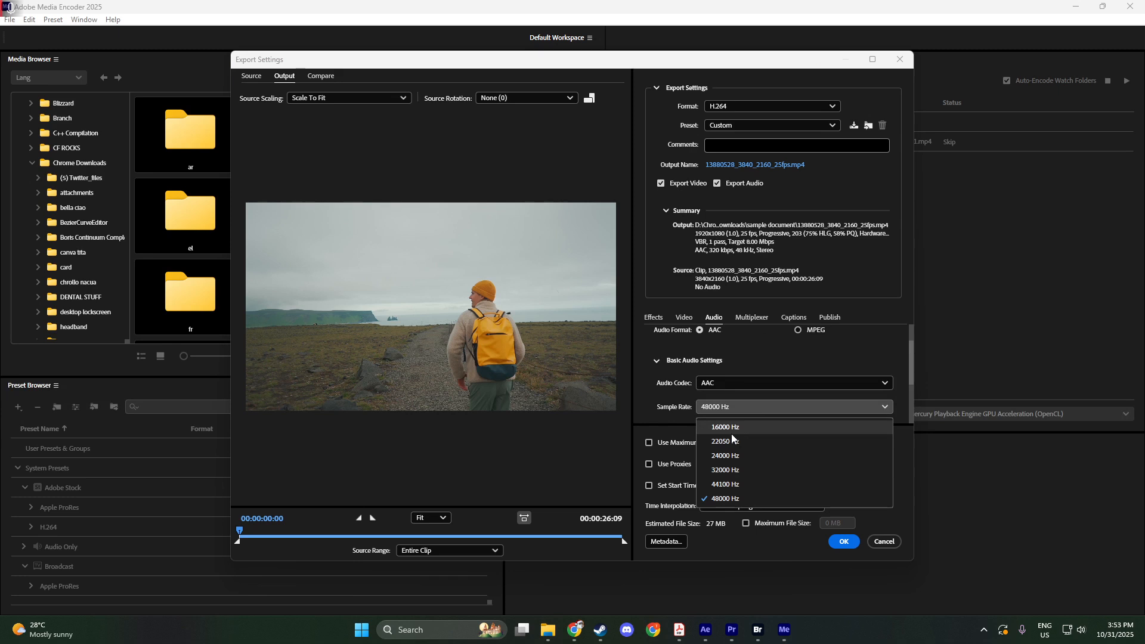
left_click(732, 428)
Set the audio bitrate to 96 kbps and accept the export settings.
scroll(744, 418, "down", 2)
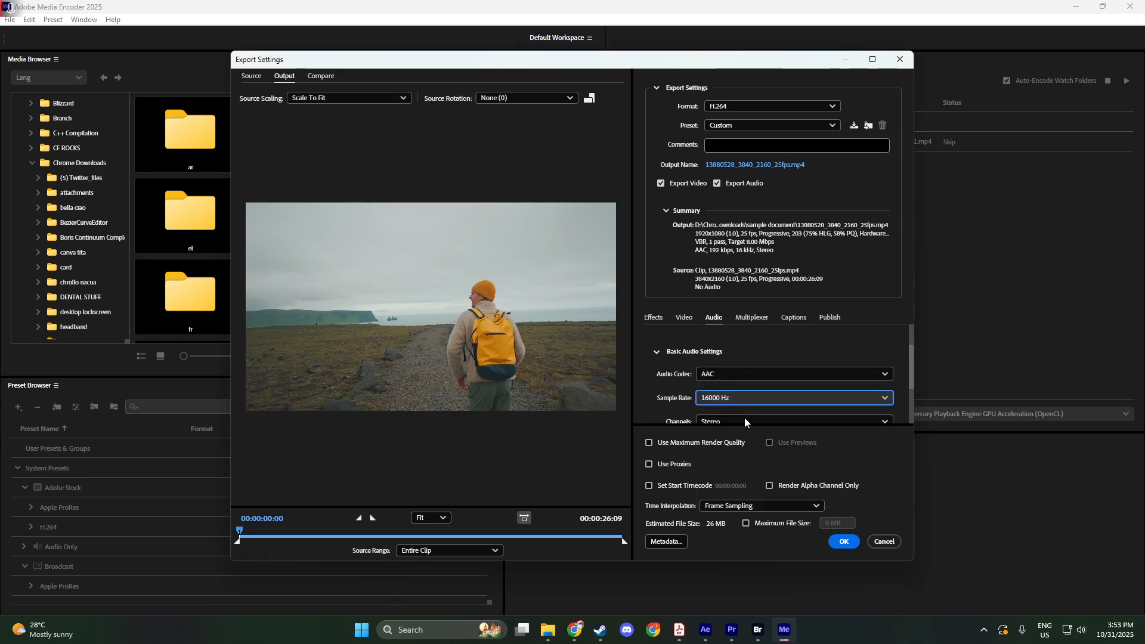
scroll(744, 416, "down", 3)
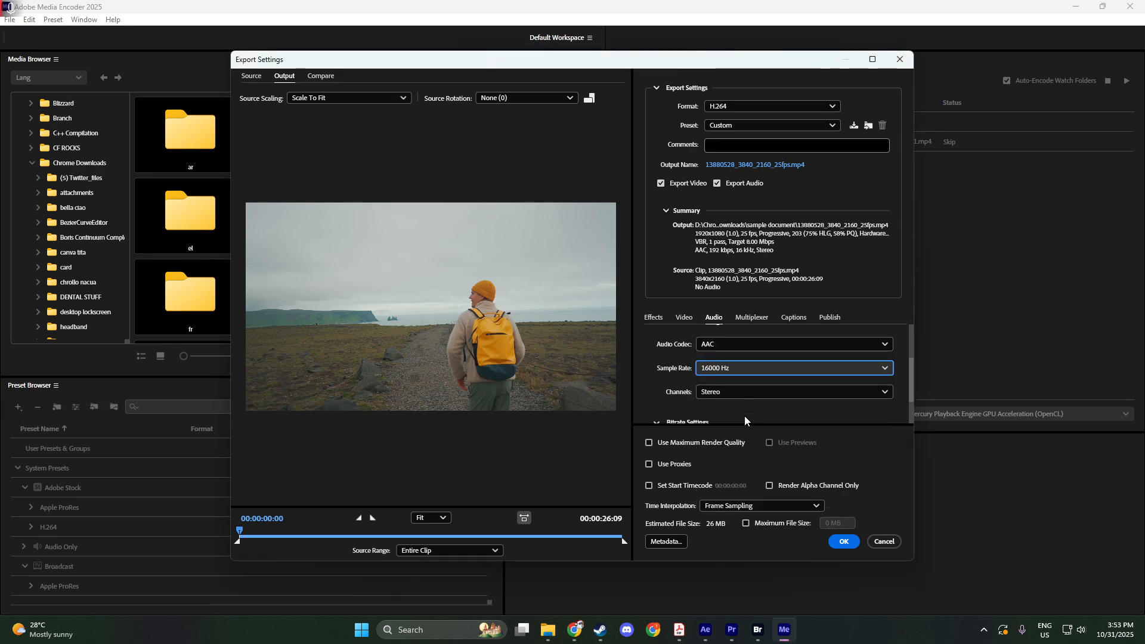
scroll(744, 416, "down", 1)
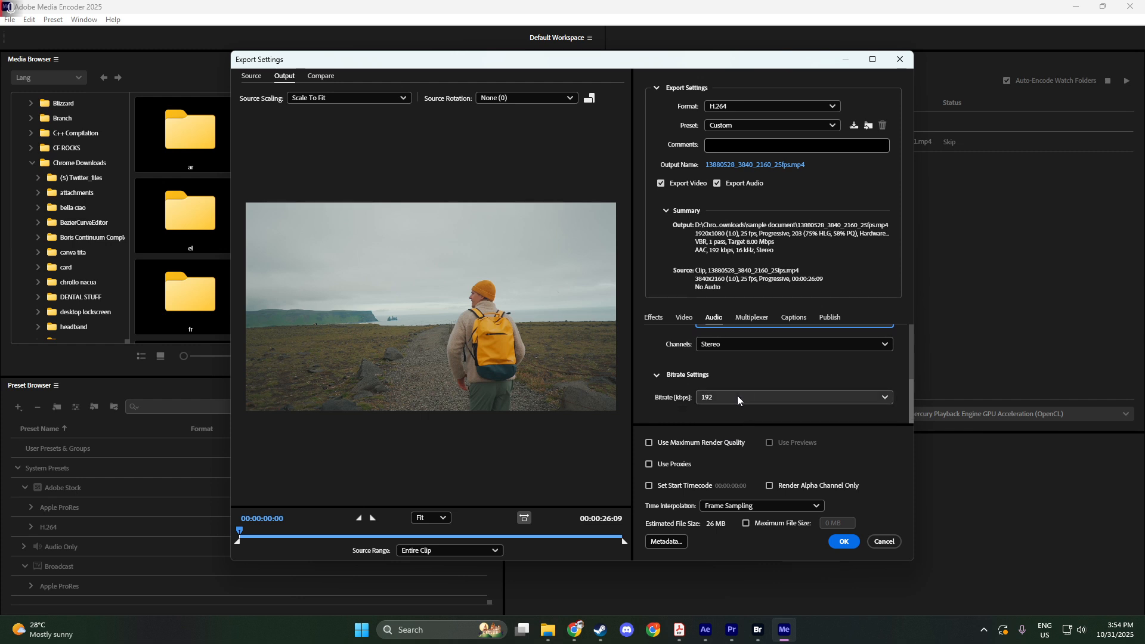
left_click(737, 396)
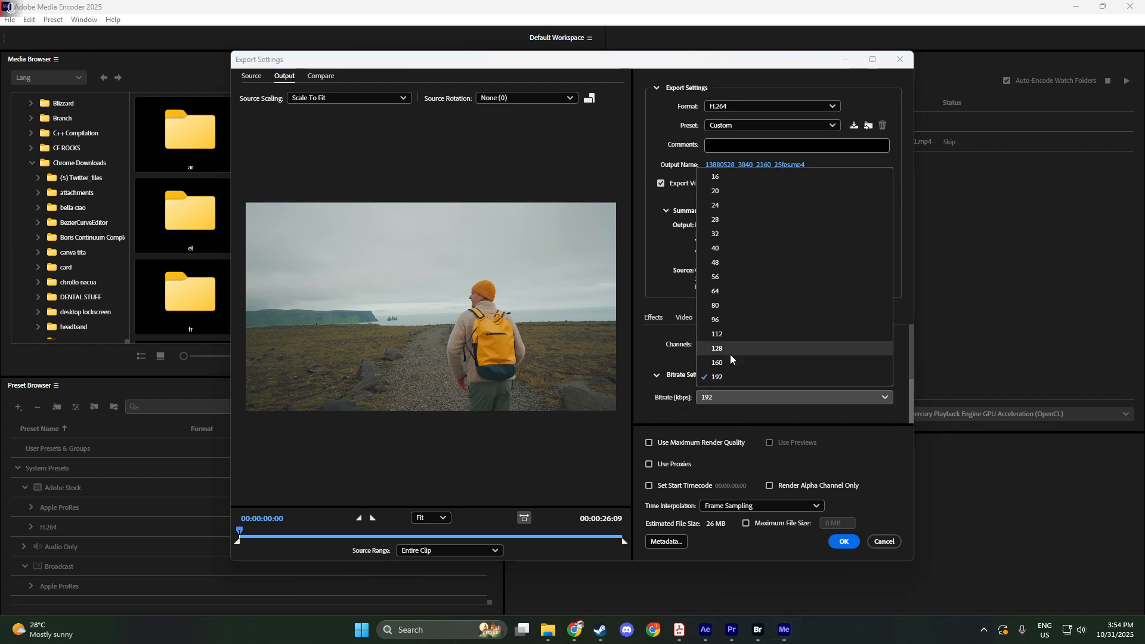
left_click(721, 321)
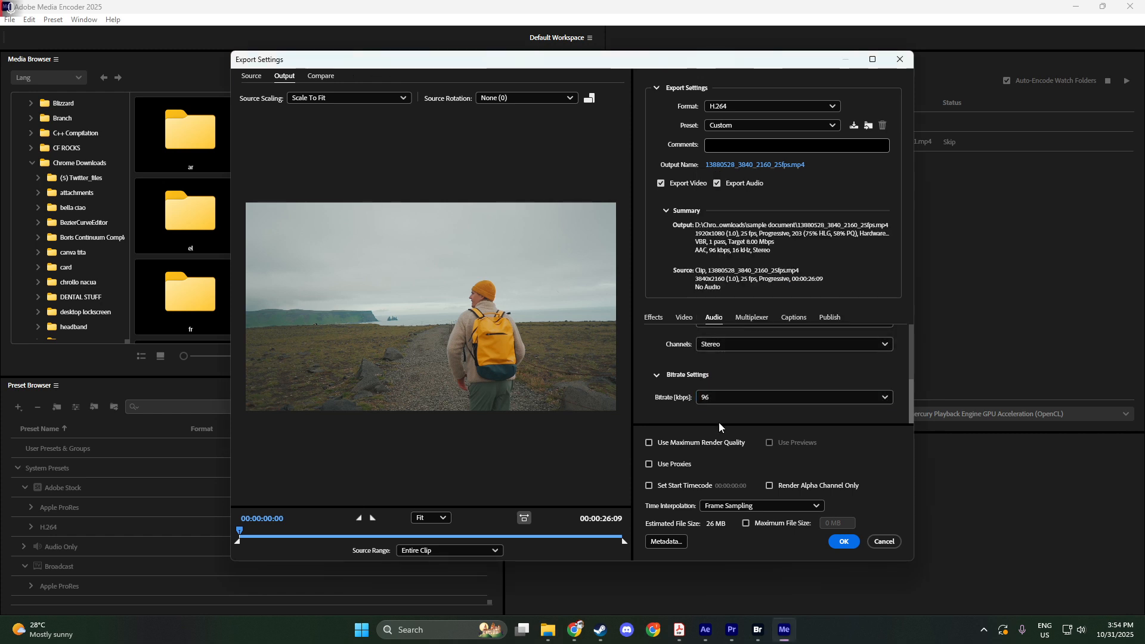
left_click(843, 541)
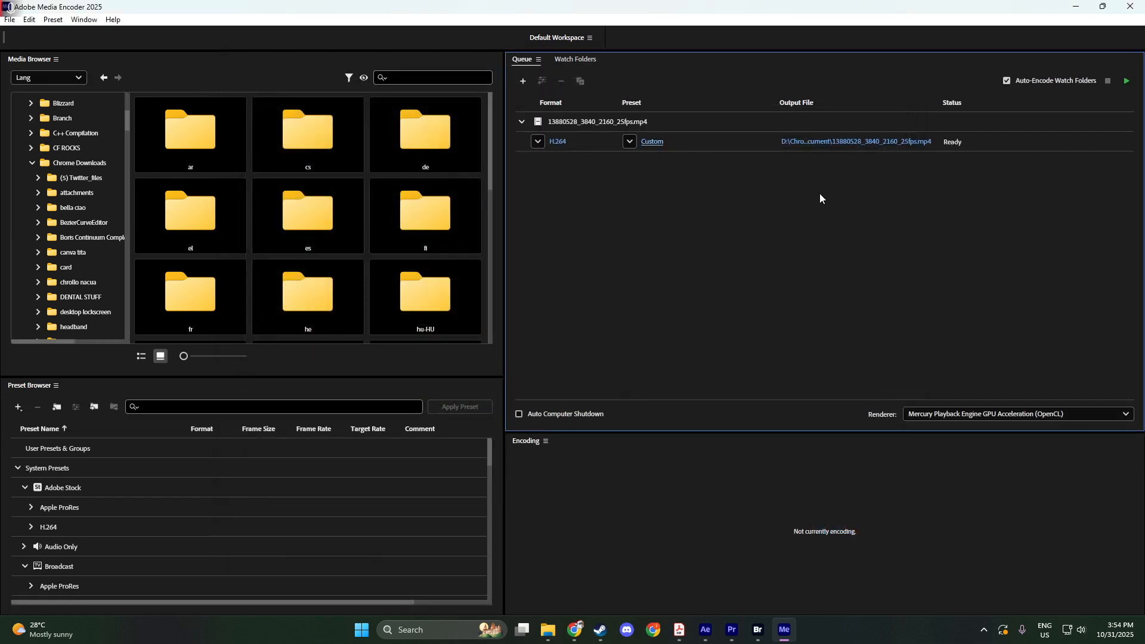
Name the output file compressedfile in the sample document folder and start encoding the queue.
left_click(839, 145)
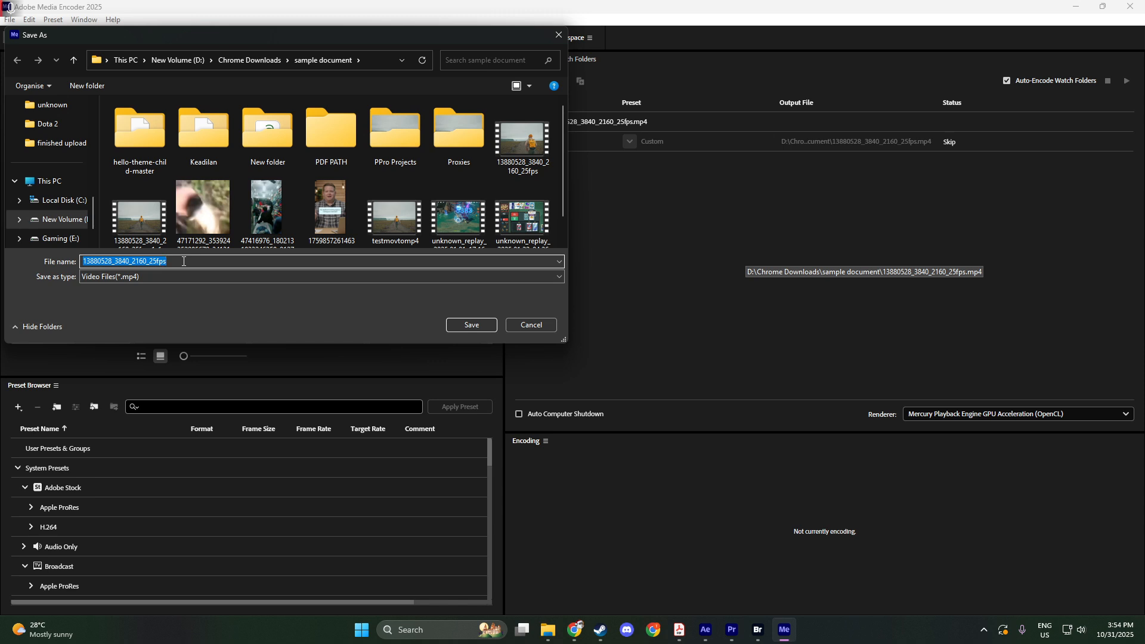
type("compres")
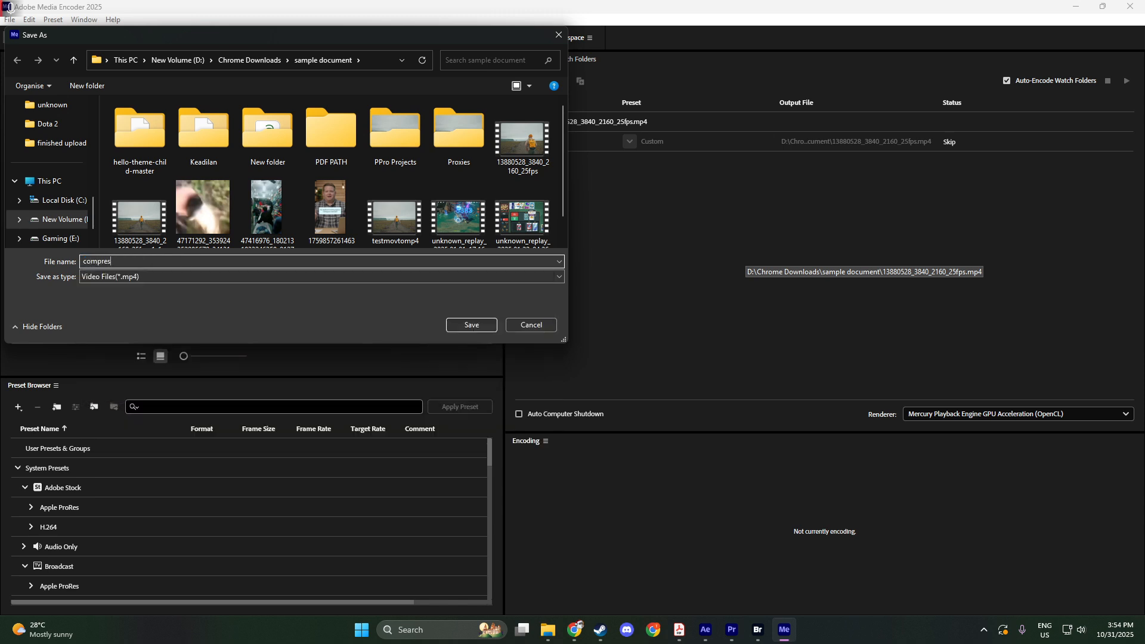
type("sedfile")
left_click(460, 327)
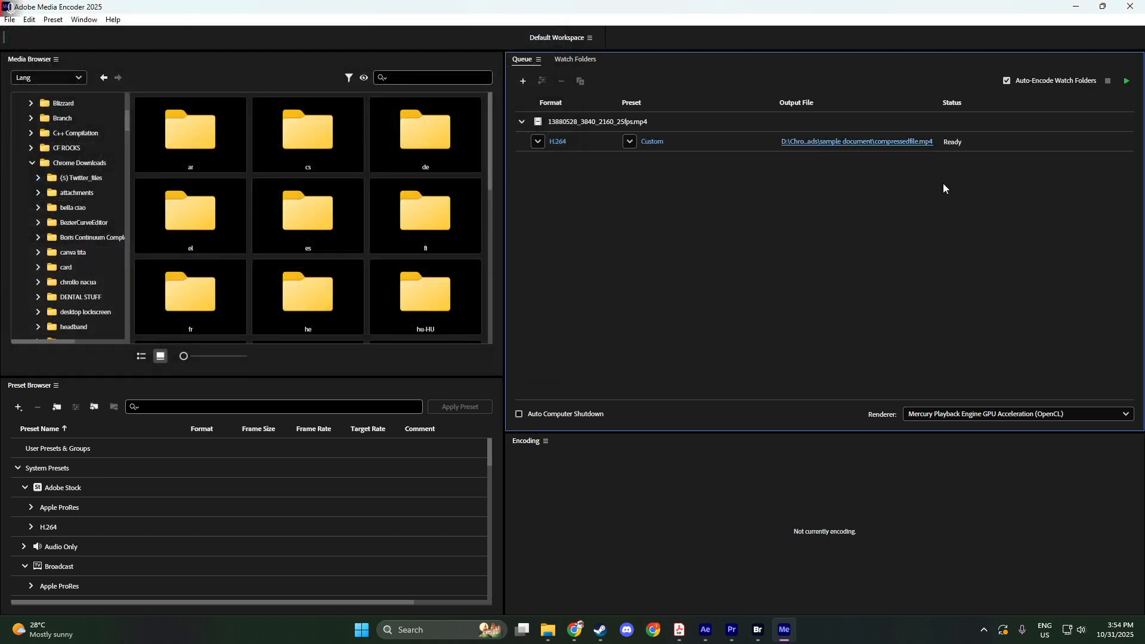
left_click(1127, 84)
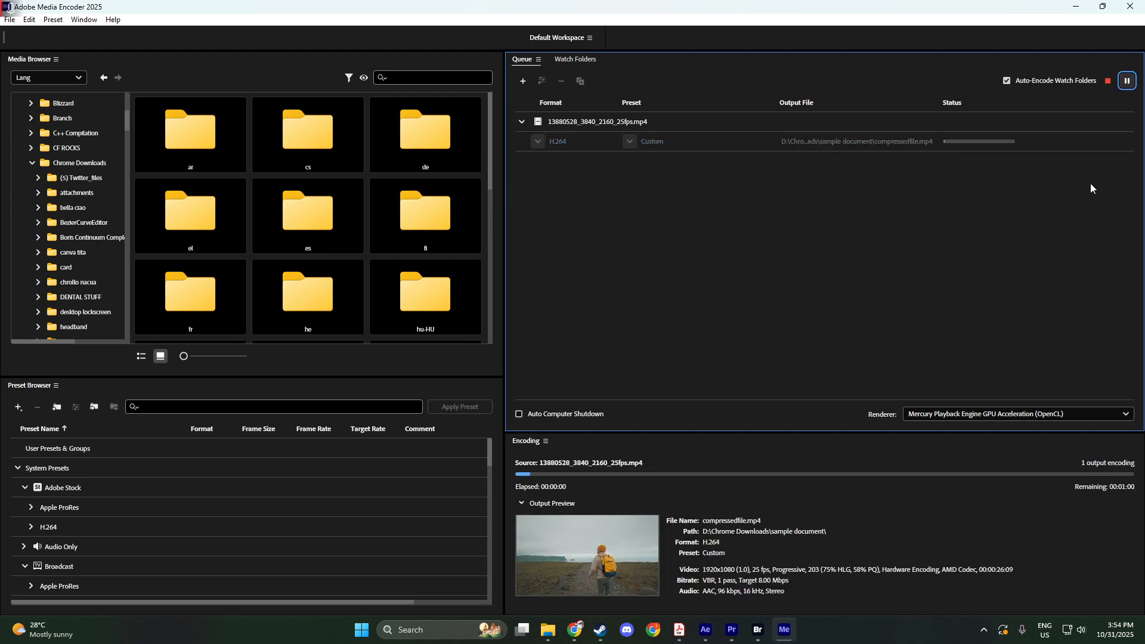